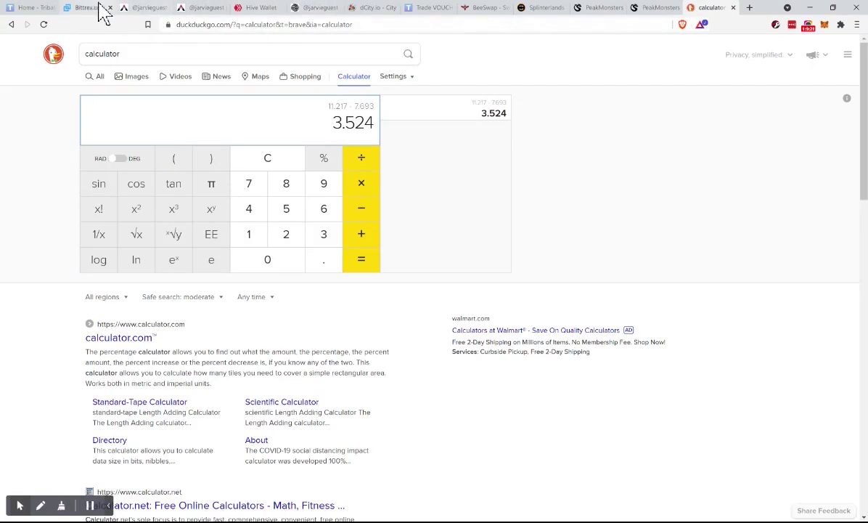
# Filter the Bittrex balances by 'hive' so only the HIVE and HBD rows remain
pyautogui.click(93, 8)
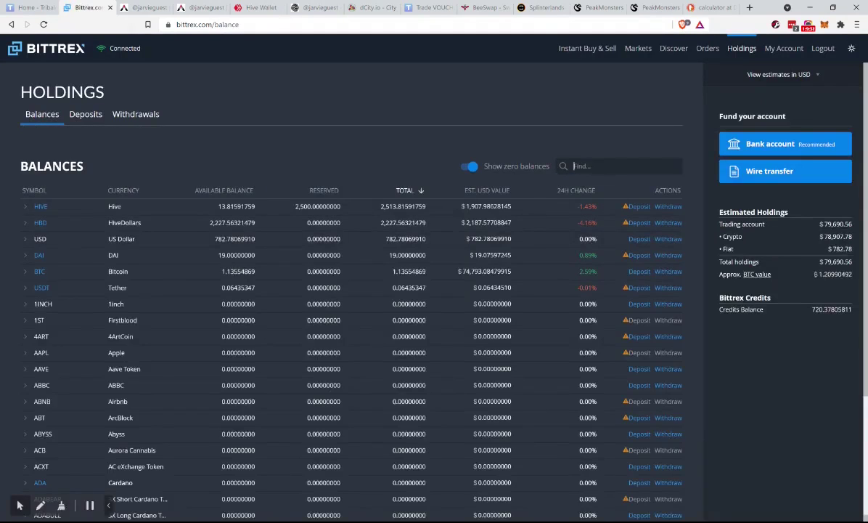
pyautogui.write('hbd')
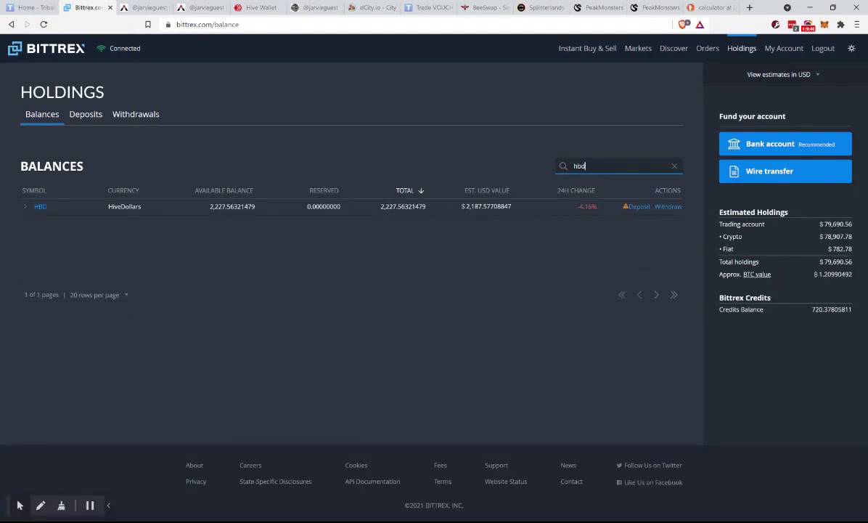
pyautogui.press('BackSpace')
pyautogui.press('BackSpace')
pyautogui.write('ive')
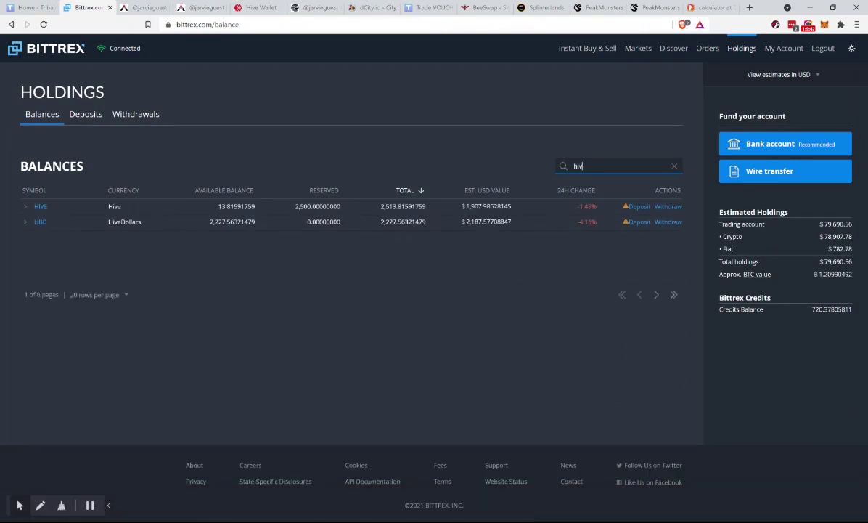
# Open the HIVE deposit instructions past the memo warning and copy the deposit memo
pyautogui.click(640, 207)
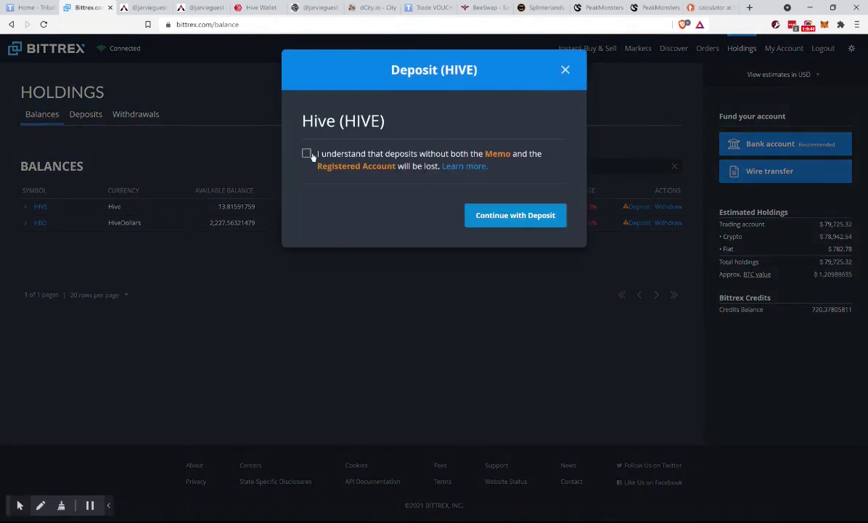
pyautogui.click(307, 153)
pyautogui.click(492, 218)
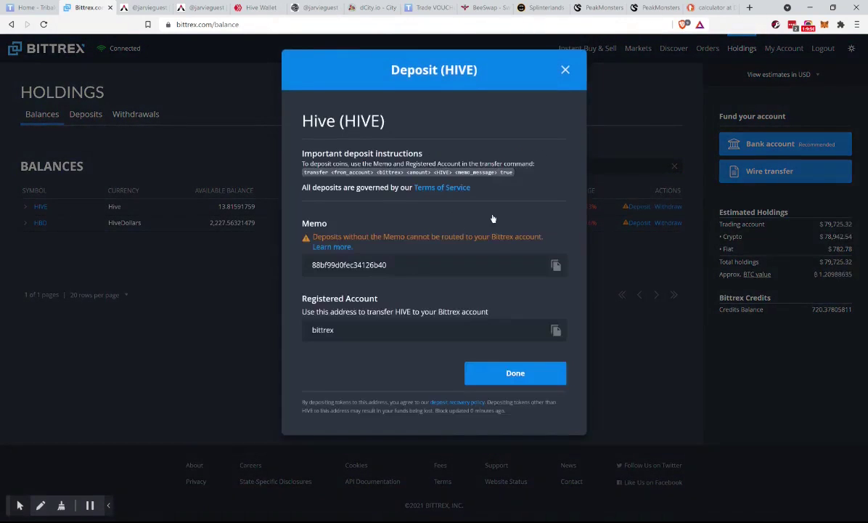
pyautogui.click(555, 266)
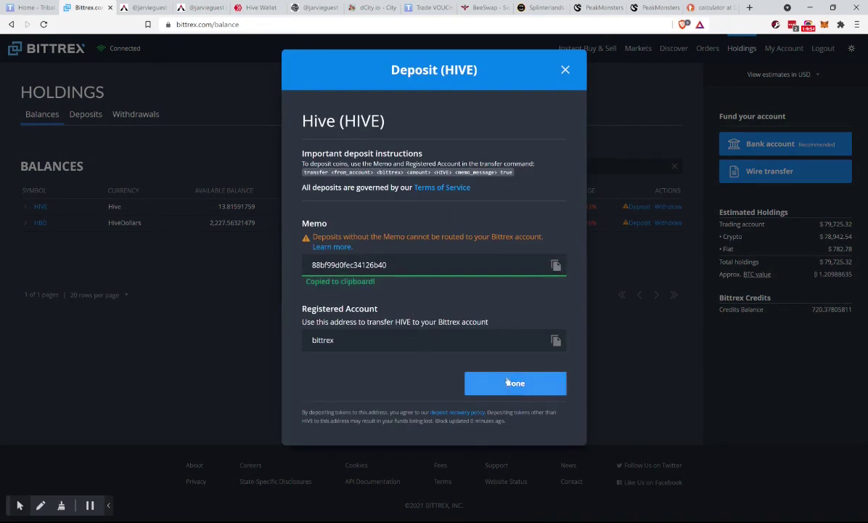
# In the PeakD wallet, start a HIVE transfer to bittrex with the pasted deposit memo
pyautogui.click(204, 8)
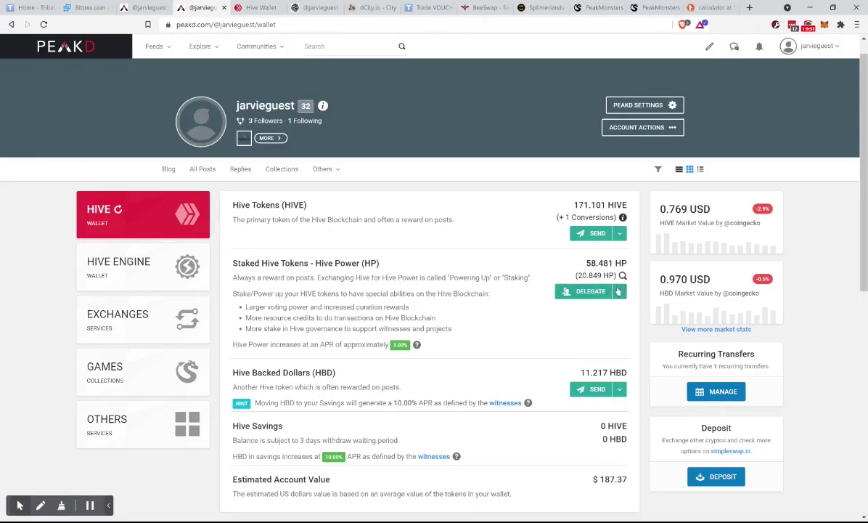
pyautogui.click(619, 291)
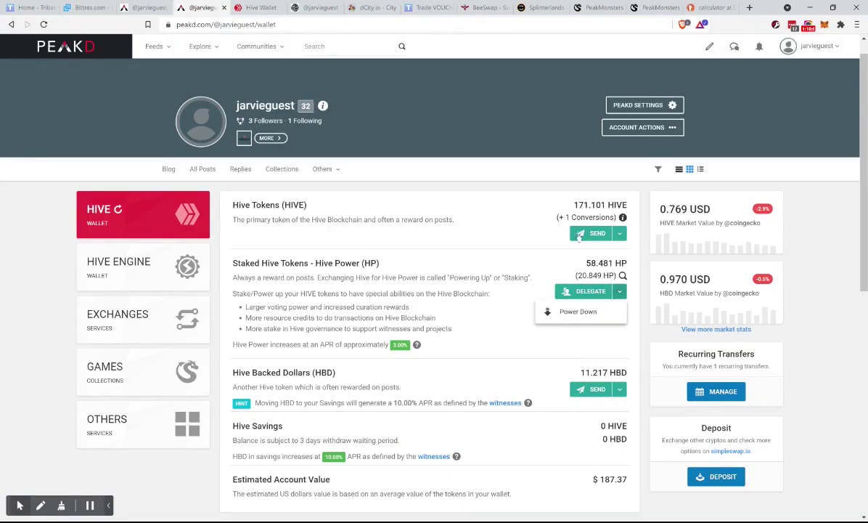
pyautogui.click(581, 235)
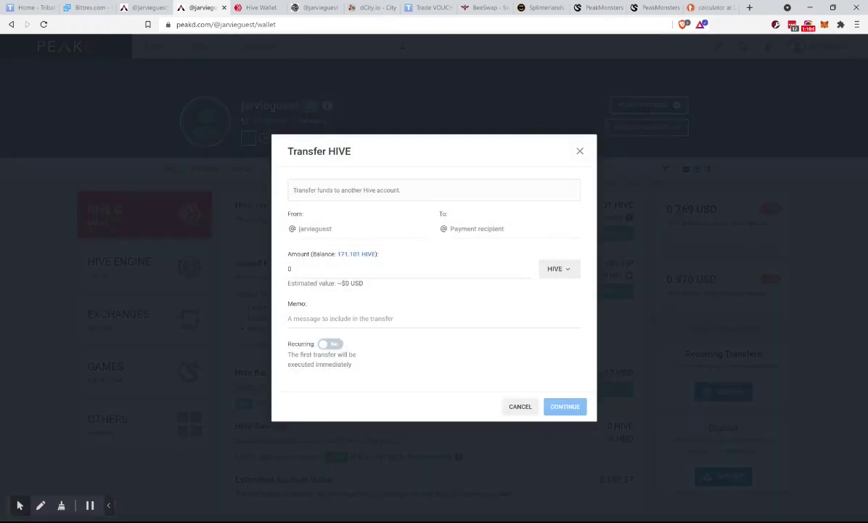
pyautogui.write('bittre')
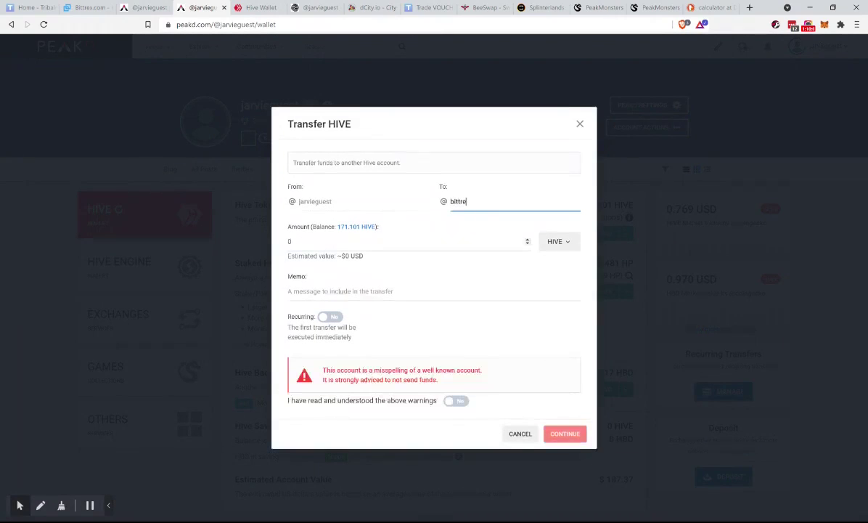
pyautogui.write('x')
pyautogui.click(341, 281)
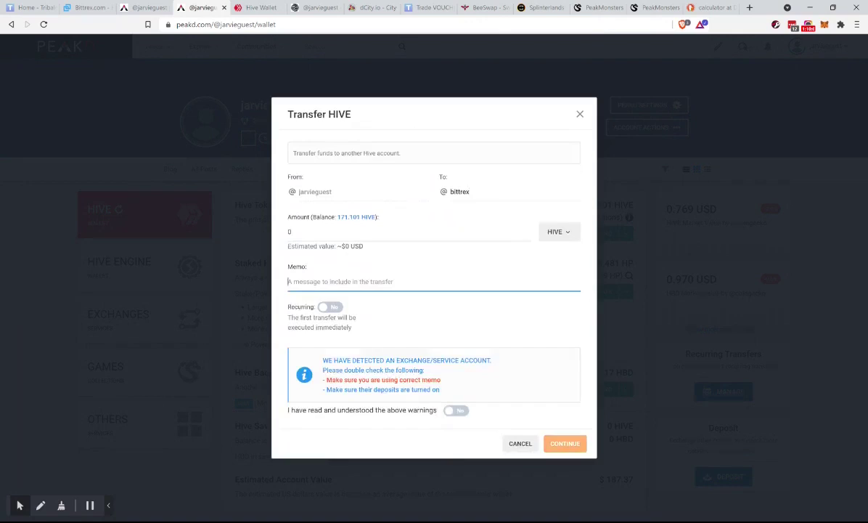
pyautogui.hotkey('ctrl', 'v')
# Enter an amount of 10 HIVE and submit the transfer
pyautogui.click(312, 269)
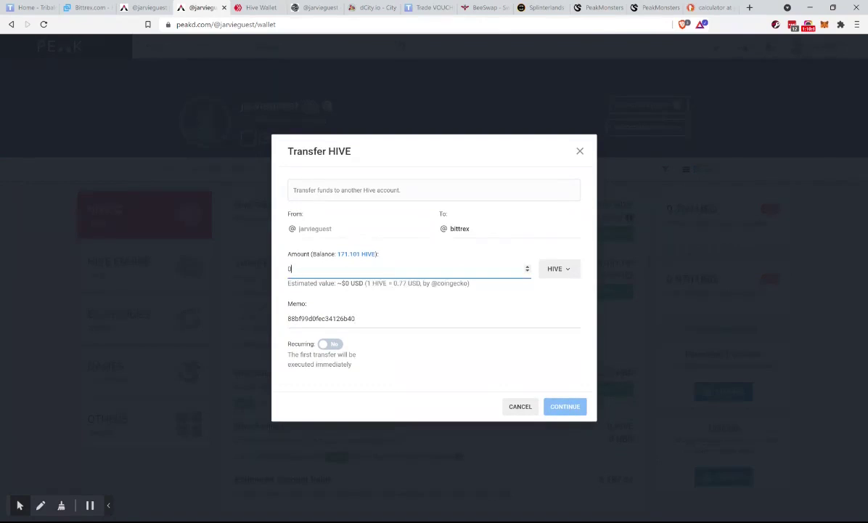
pyautogui.write('100')
pyautogui.press('BackSpace')
pyautogui.press('BackSpace')
pyautogui.press('BackSpace')
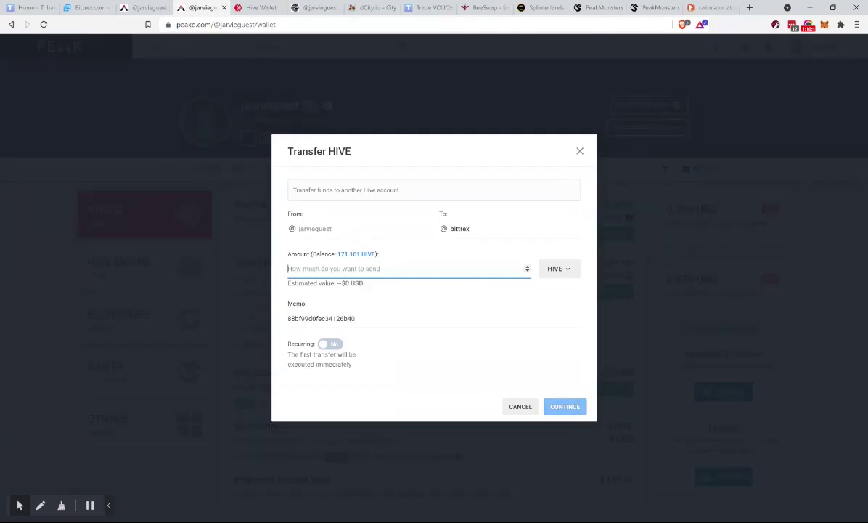
pyautogui.write('10')
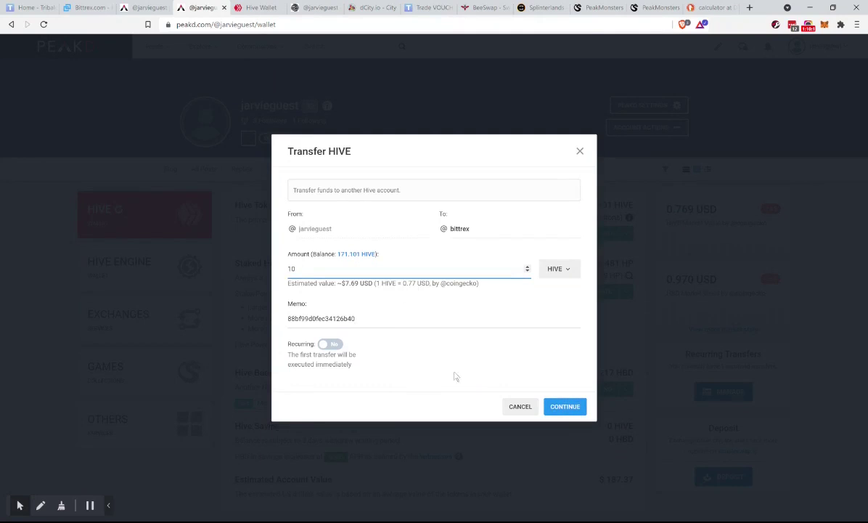
pyautogui.click(563, 406)
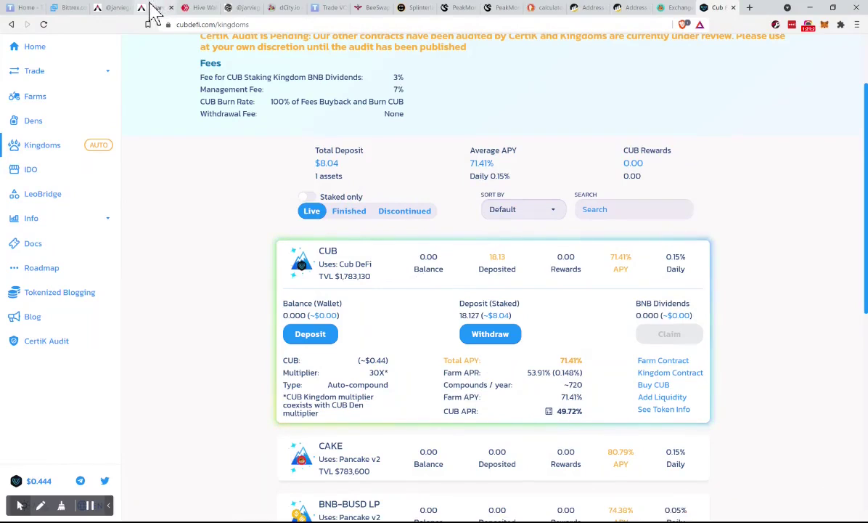
# Close the deposit dialog, verify the completed 10 HIVE deposit in history, and return to Balances
pyautogui.click(70, 8)
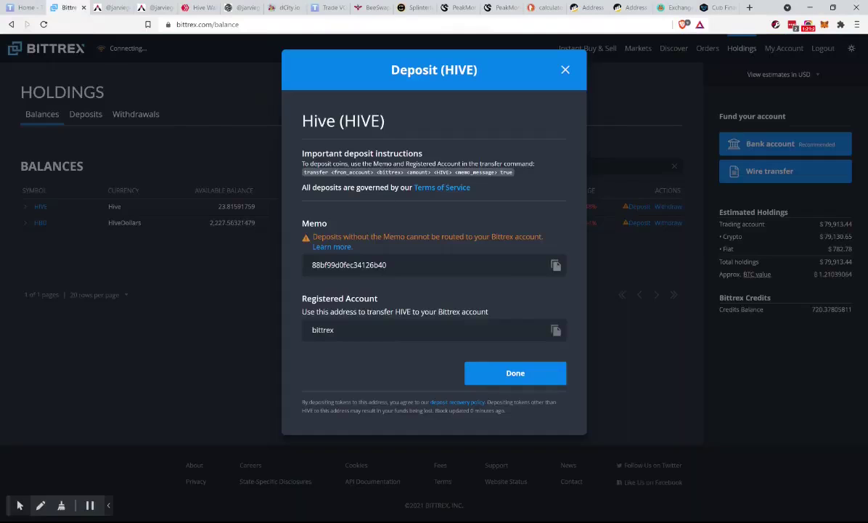
pyautogui.click(565, 72)
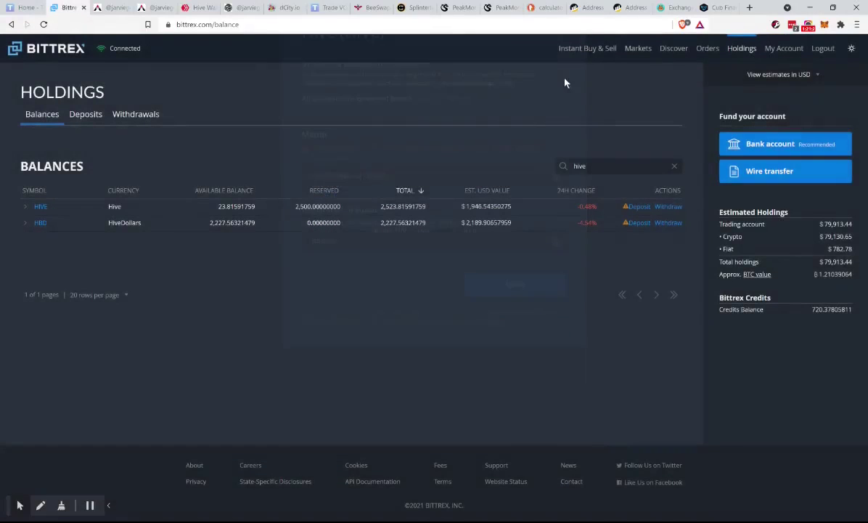
pyautogui.click(86, 117)
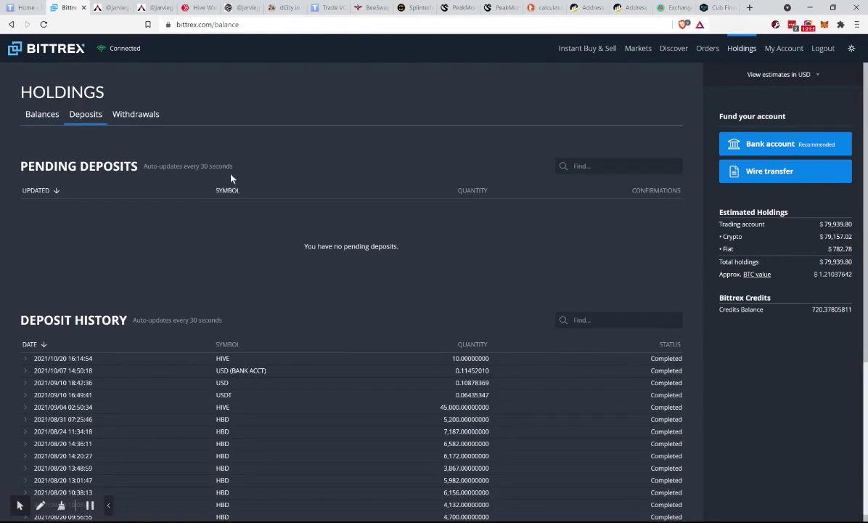
pyautogui.click(36, 119)
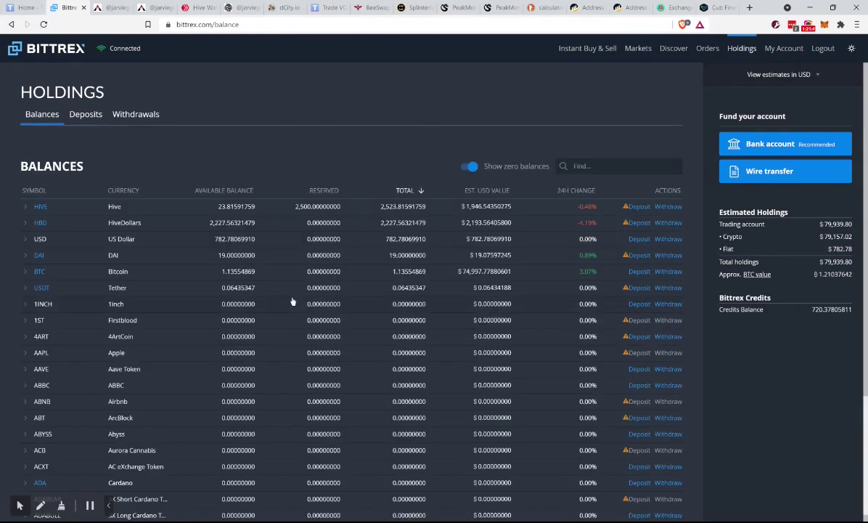
# Filter balances to 'hive' and open the BTC-HIVE market from the HIVE symbol
pyautogui.click(602, 165)
pyautogui.write('hive')
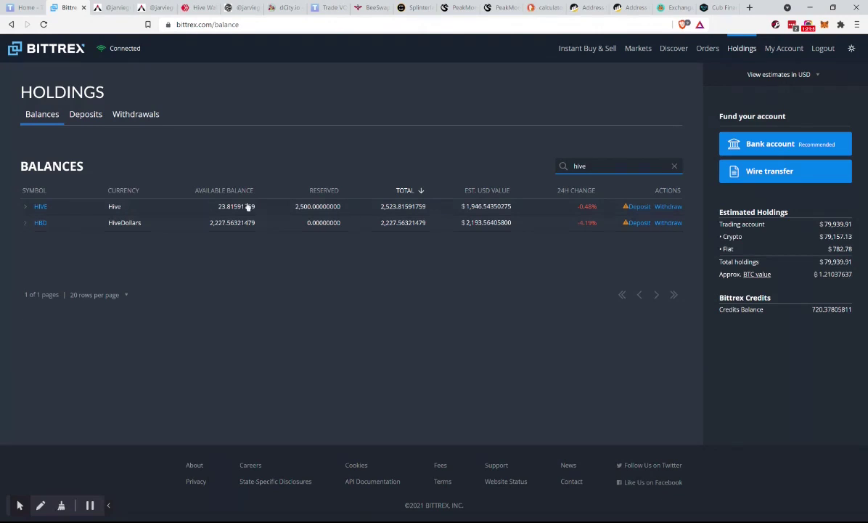
pyautogui.click(42, 207)
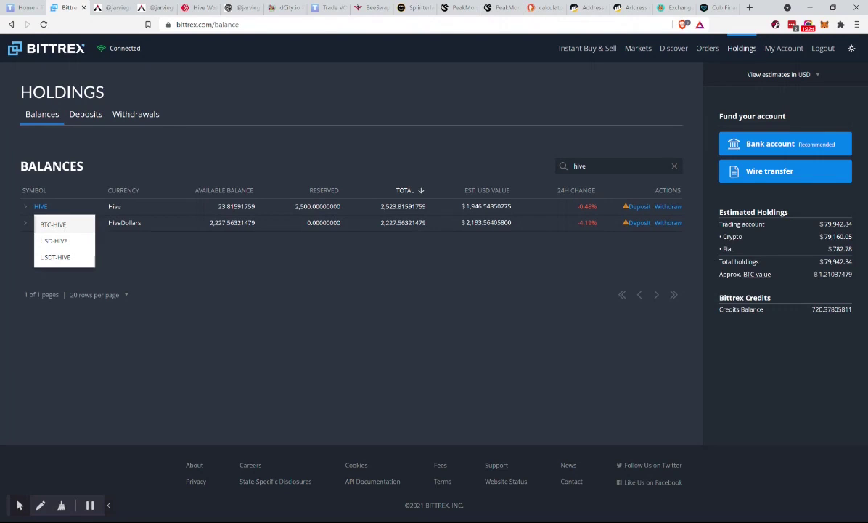
pyautogui.click(47, 227)
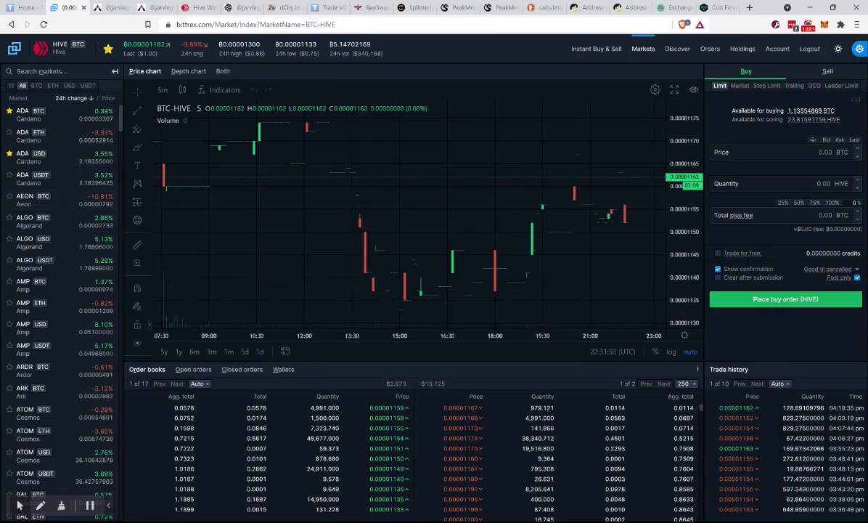
# Fill in a market sell order for 10 HIVE, estimated at about 0.00011539 BTC
pyautogui.click(826, 71)
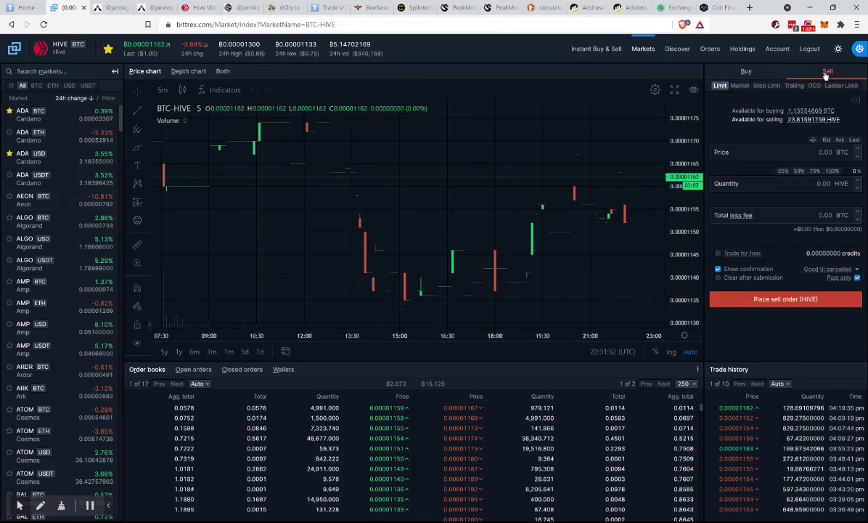
pyautogui.click(739, 87)
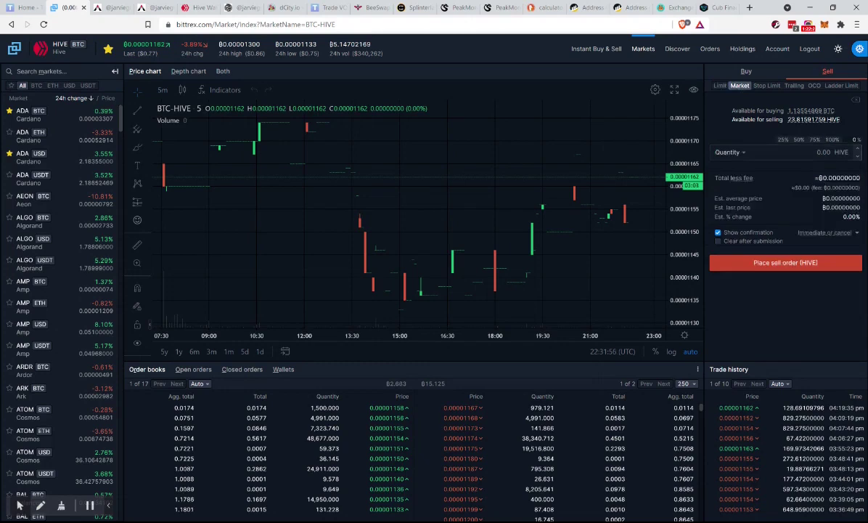
pyautogui.click(784, 151)
pyautogui.write('10')
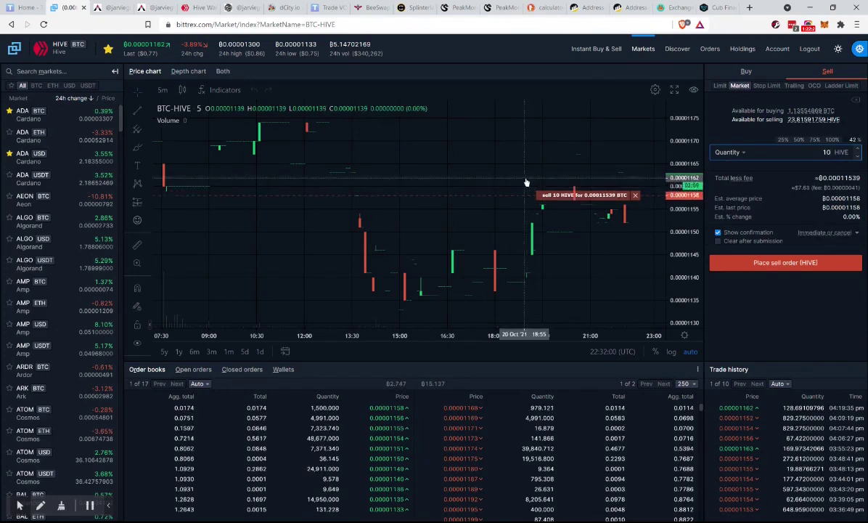
pyautogui.click(138, 245)
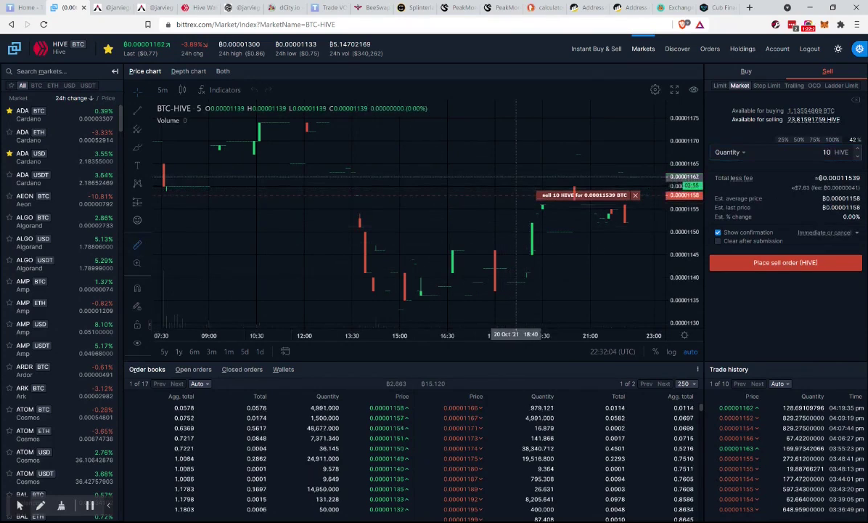
pyautogui.click(516, 175)
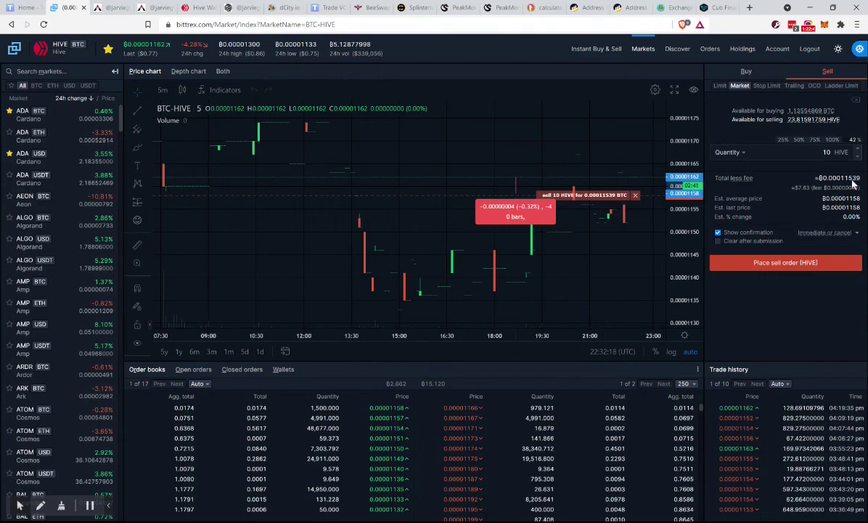
# Review and confirm the 10 HIVE market sell, leaving 13.81591759 HIVE available
pyautogui.click(781, 264)
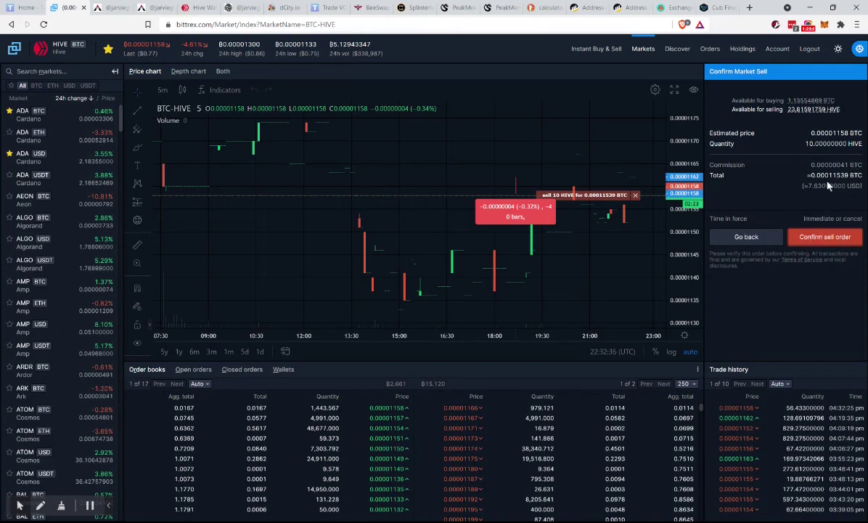
pyautogui.moveTo(827, 176); pyautogui.dragTo(849, 176)
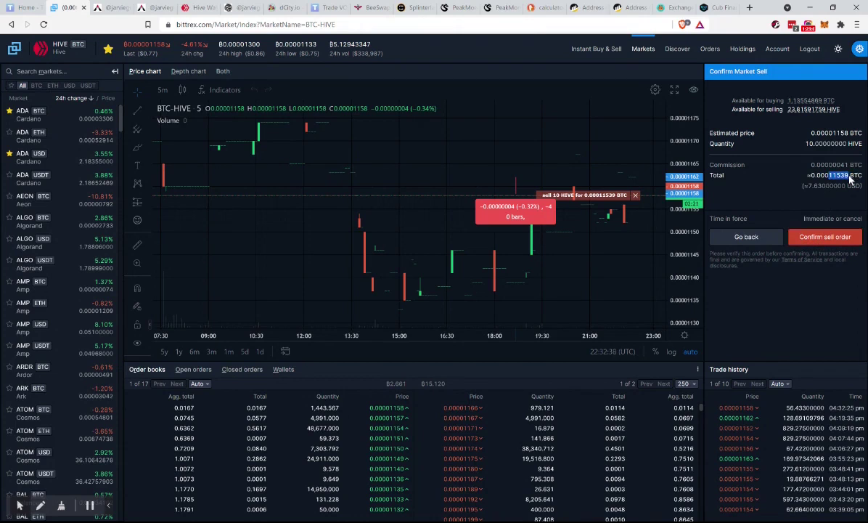
pyautogui.click(817, 237)
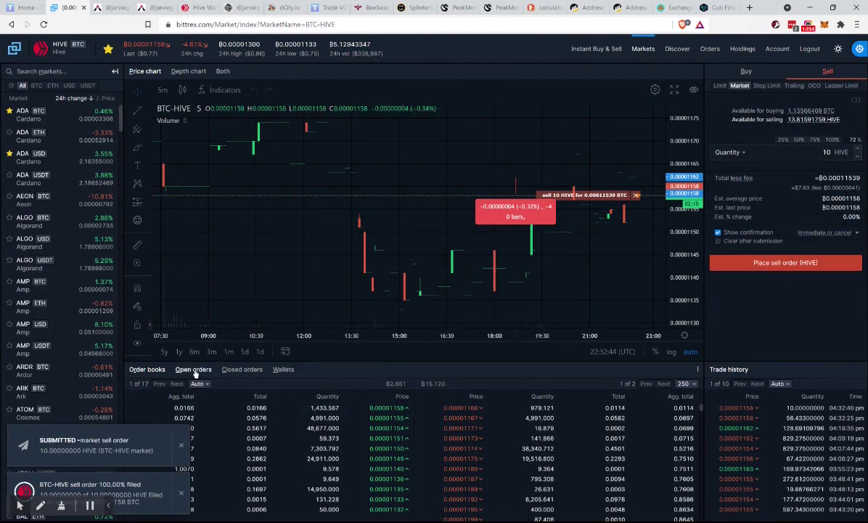
# Show closed orders and select the 0.00011540 BTC total of the HIVE sale
pyautogui.click(231, 370)
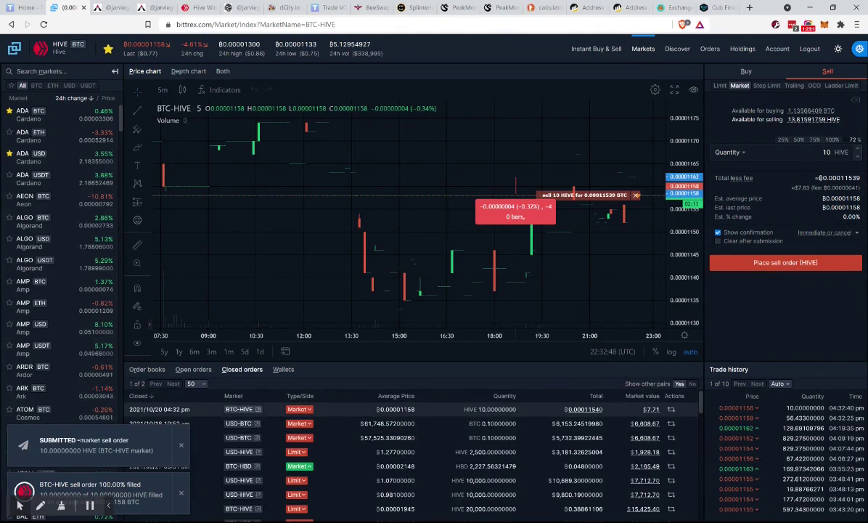
pyautogui.doubleClick(586, 411)
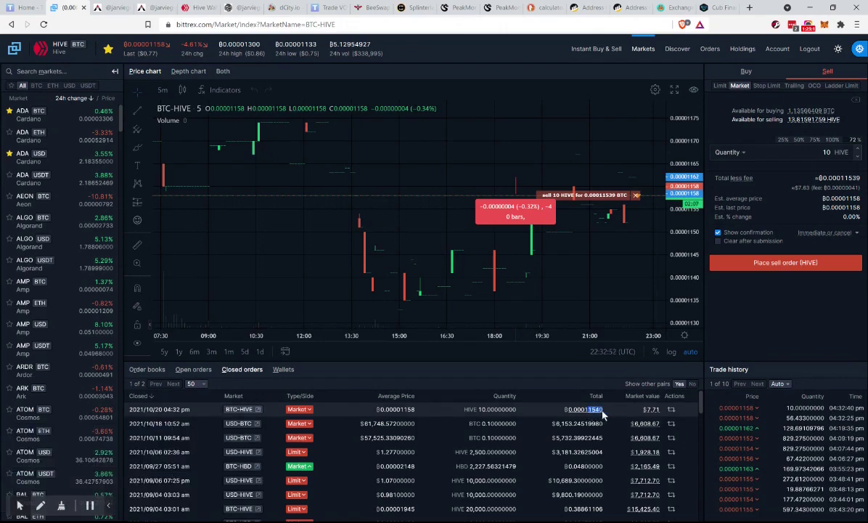
pyautogui.click(602, 411)
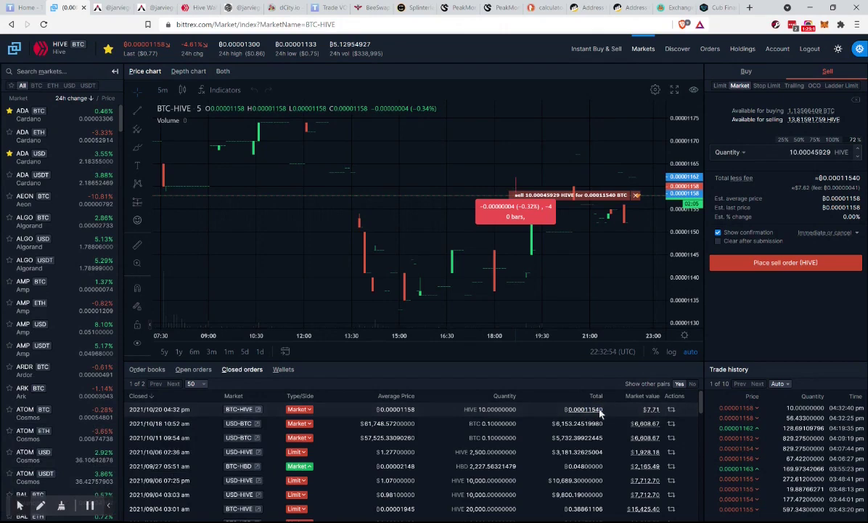
pyautogui.doubleClick(595, 411)
pyautogui.click(544, 382)
pyautogui.doubleClick(580, 413)
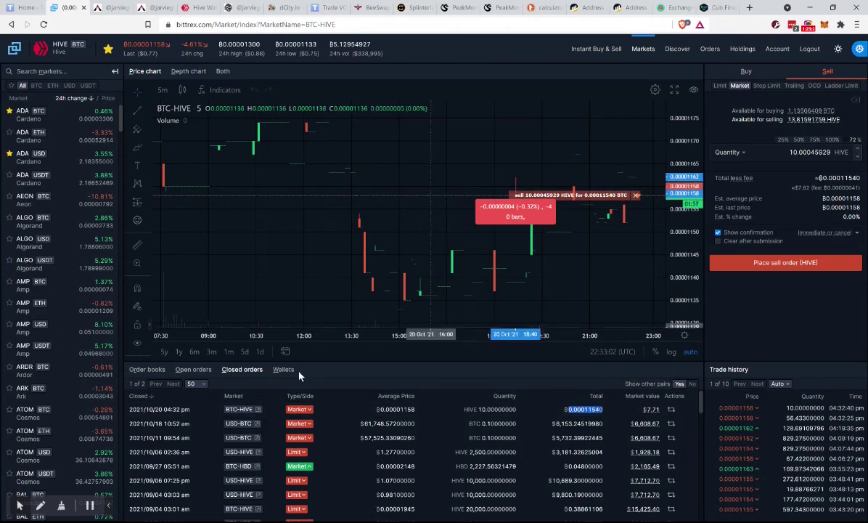
# Set up a BTC-HBD market buy spending 0.00011540 BTC, then inspect the price chart
pyautogui.click(45, 71)
pyautogui.write('hbd')
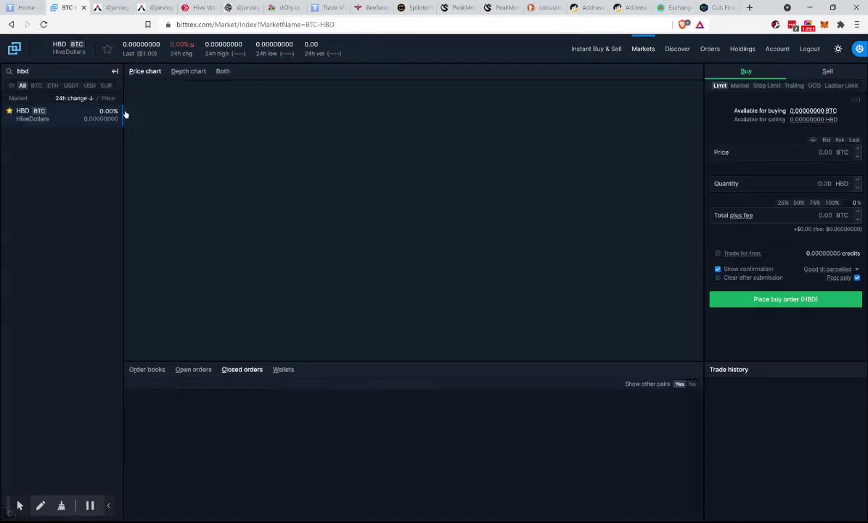
pyautogui.click(739, 85)
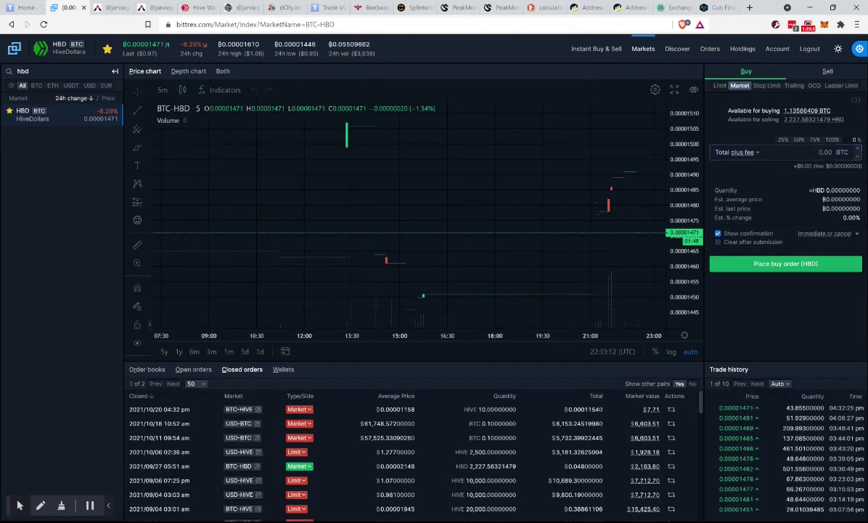
pyautogui.write('0.00011540')
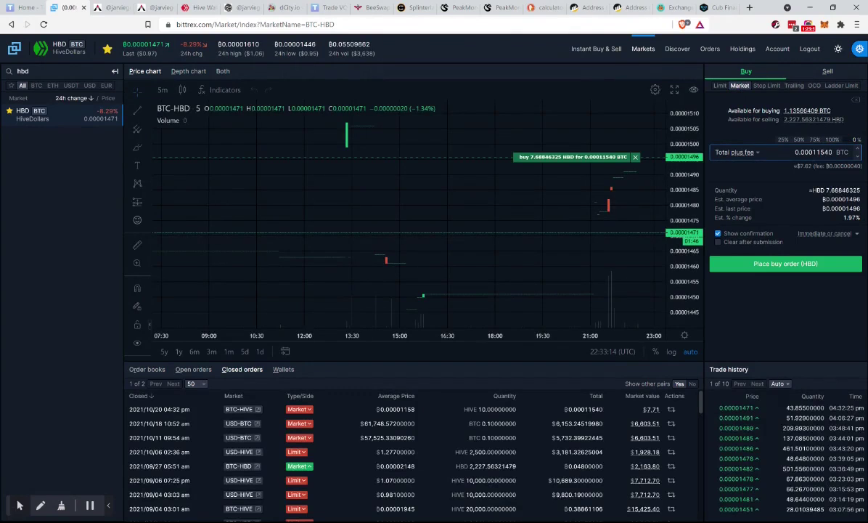
pyautogui.moveTo(600, 269)
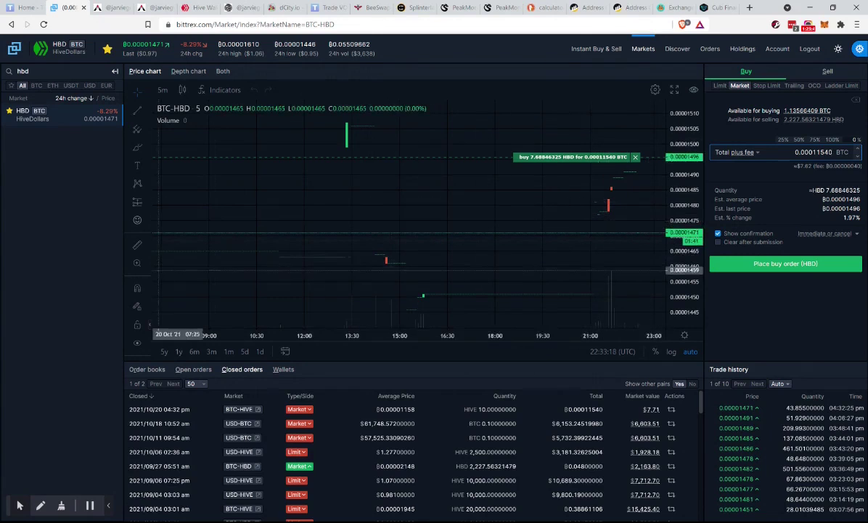
pyautogui.click(136, 245)
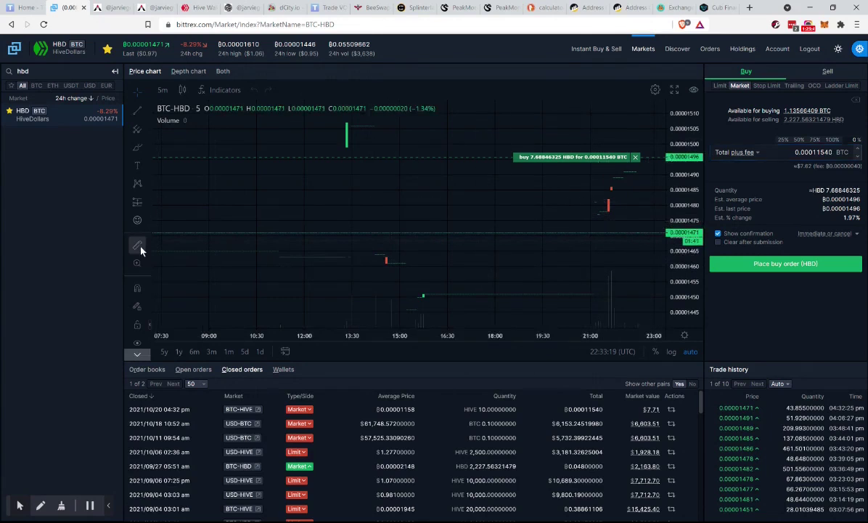
pyautogui.click(392, 233)
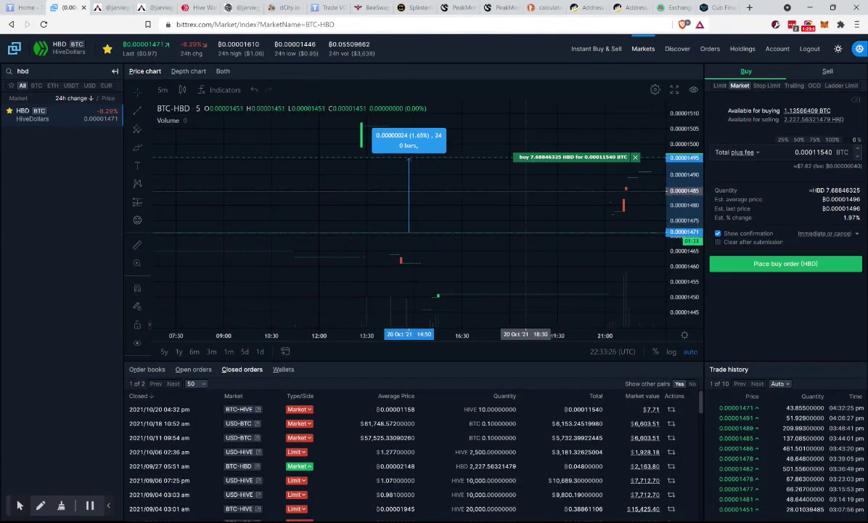
pyautogui.moveTo(453, 190)
pyautogui.mouseDown()
pyautogui.moveTo(282, 193)
pyautogui.moveTo(273, 229)
pyautogui.moveTo(356, 230)
pyautogui.mouseUp()
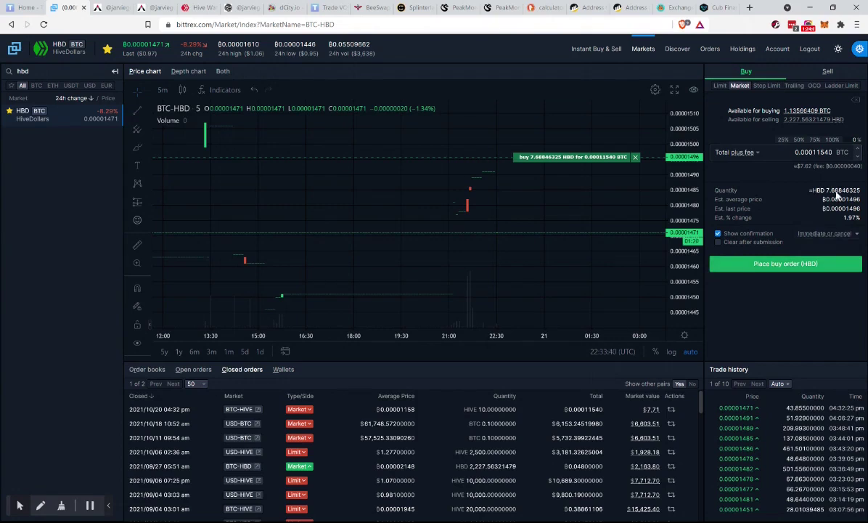
# Confirm the HBD market buy and highlight the 7.68906427 HBD received in Closed orders
pyautogui.click(764, 266)
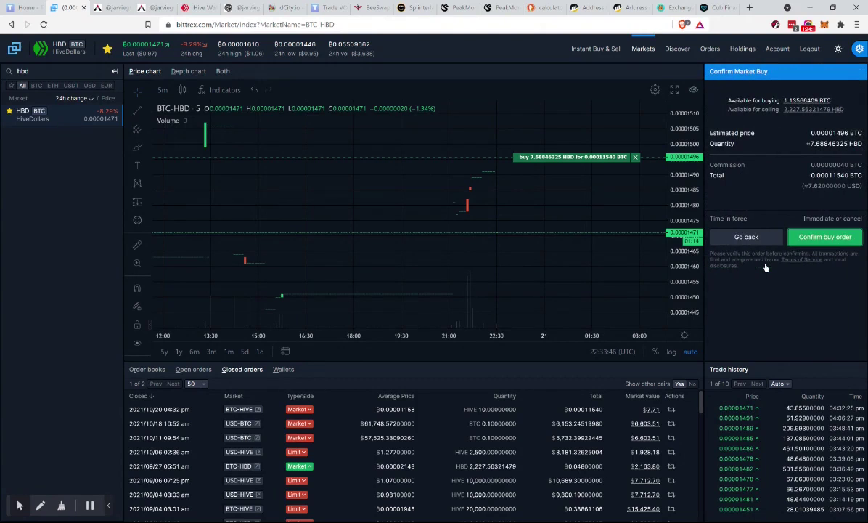
pyautogui.click(813, 237)
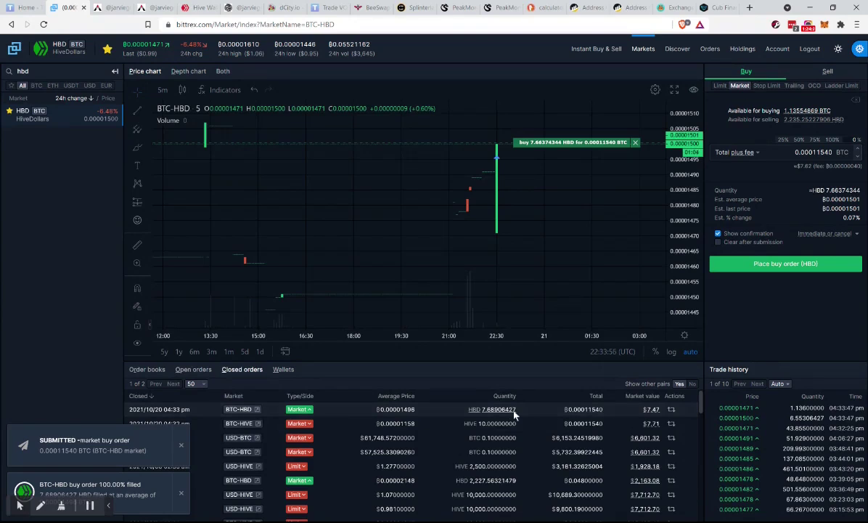
pyautogui.moveTo(517, 411); pyautogui.dragTo(511, 412)
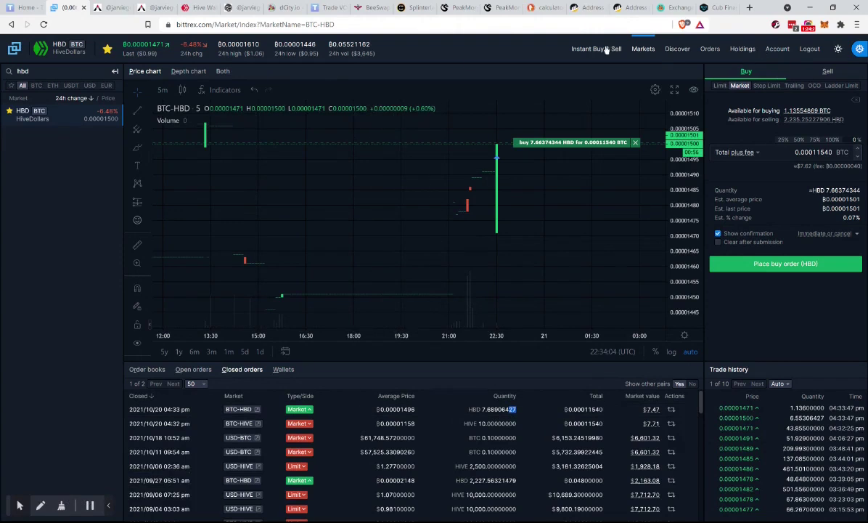
# Find HBD in Holdings by searching 'hbd' and open its withdrawal form
pyautogui.click(740, 50)
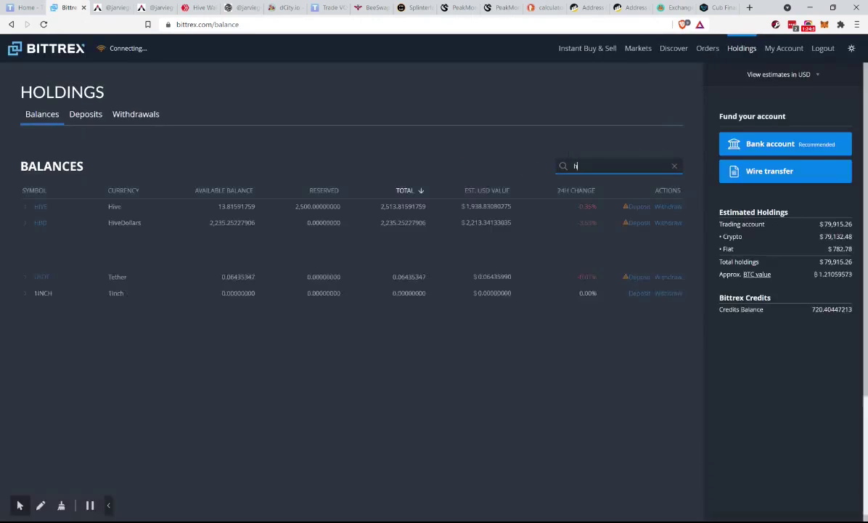
pyautogui.write('bd')
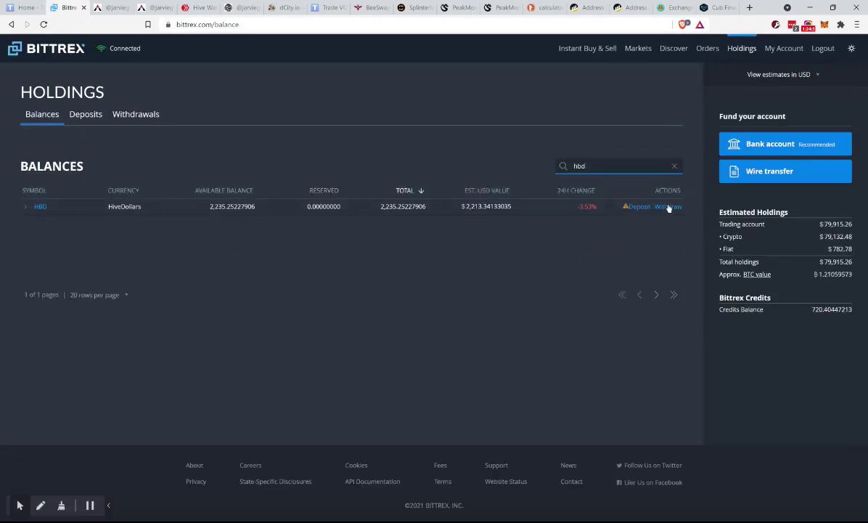
pyautogui.click(669, 206)
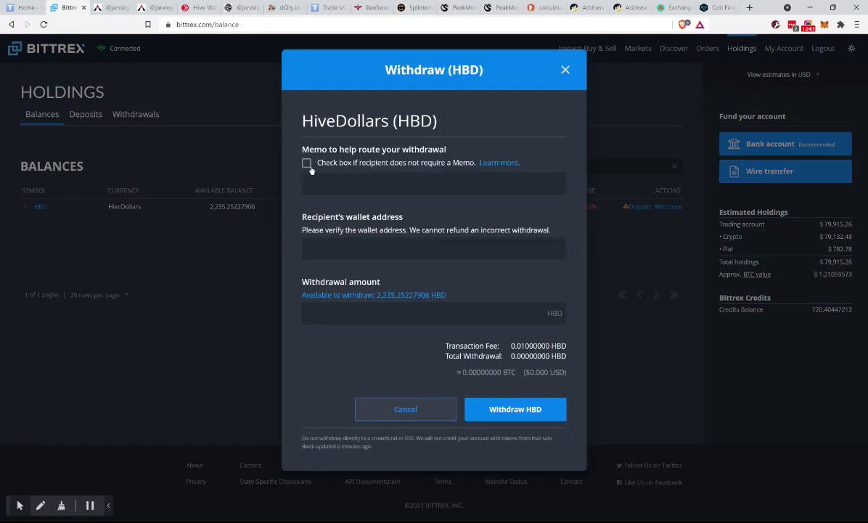
# Fill in a 7.689 HBD withdrawal to the Hive wallet account, marked as needing no memo
pyautogui.click(312, 313)
pyautogui.write('7.')
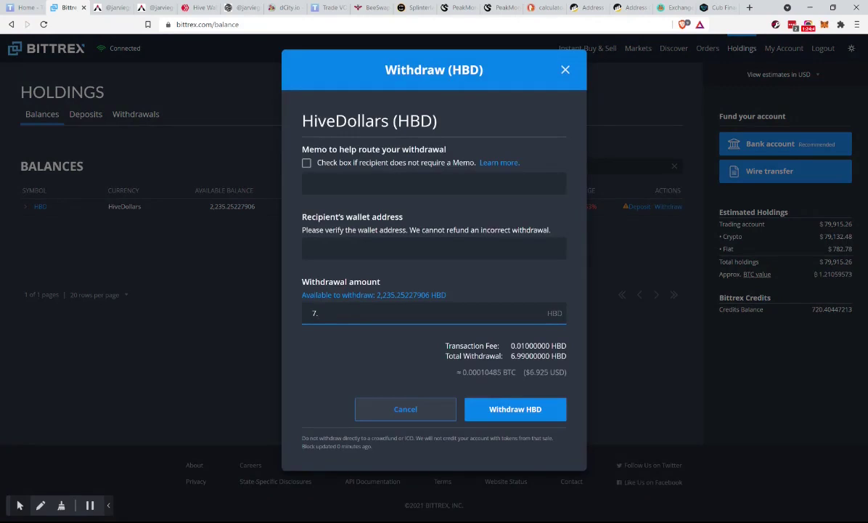
pyautogui.write('689')
pyautogui.click(312, 248)
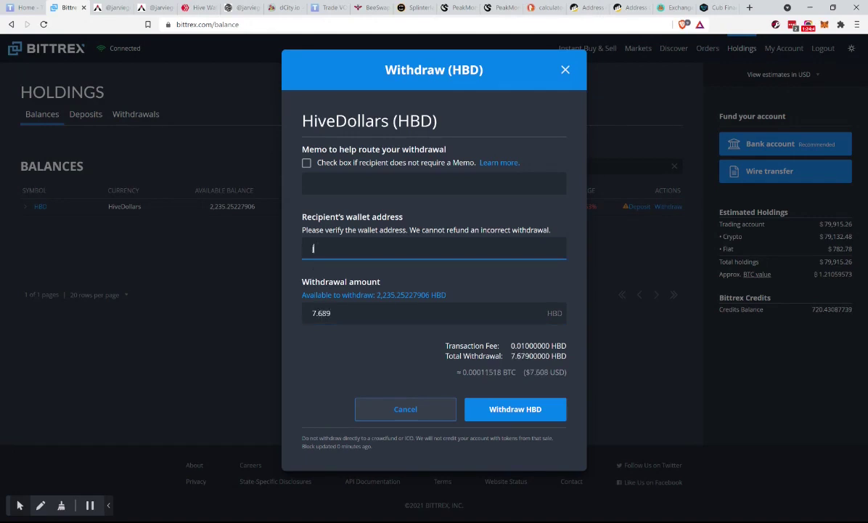
pyautogui.click(307, 163)
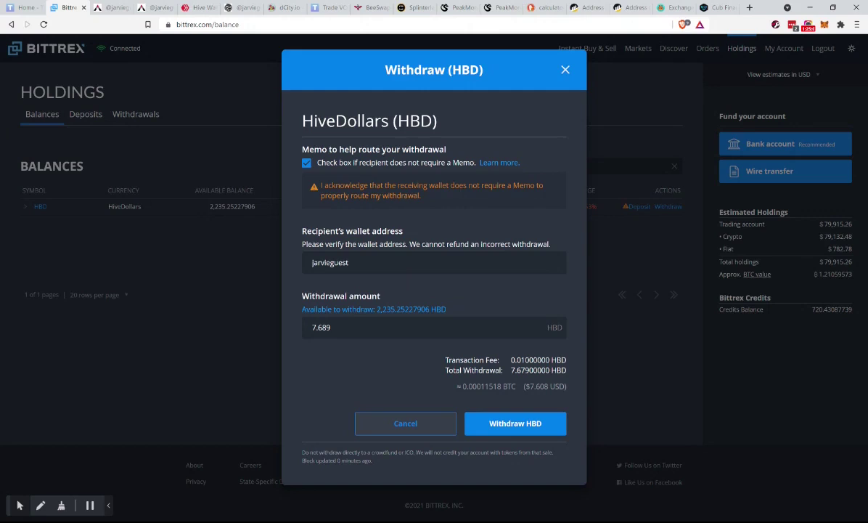
# Submit the 7.689 HBD withdrawal, confirming with the two-factor authentication code
pyautogui.click(515, 428)
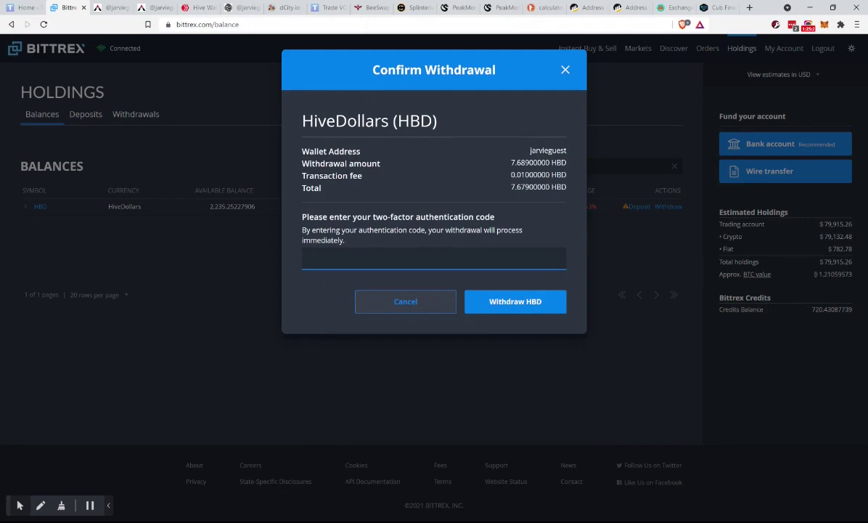
pyautogui.press('Return')
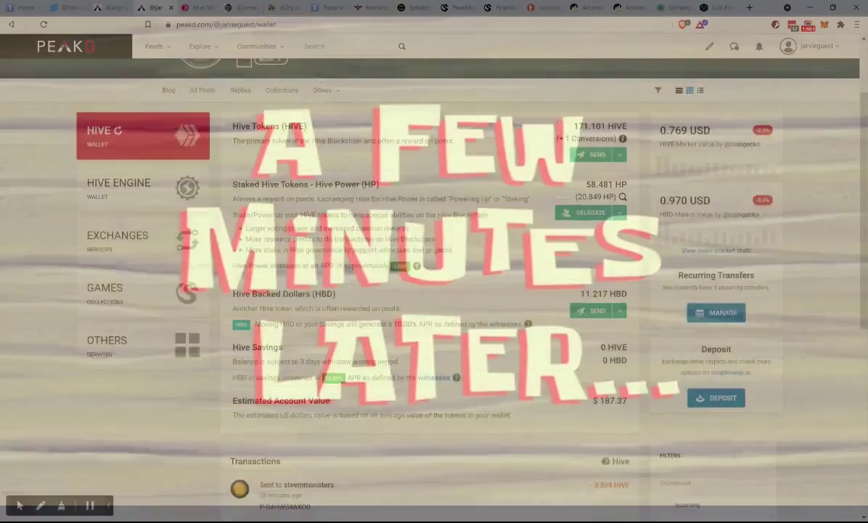
# Scroll through the PeakD wallet to check the HBD balance of 18.887
pyautogui.scroll(2, 184, 160)
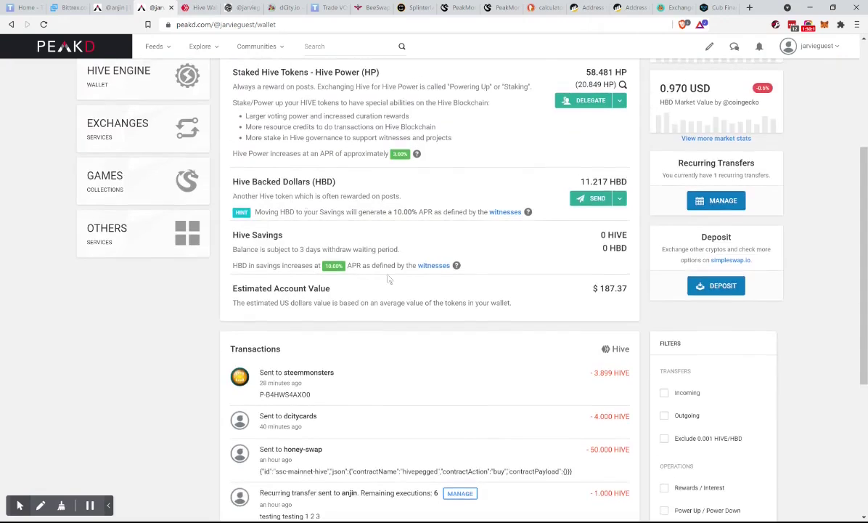
pyautogui.scroll(2, 183, 160)
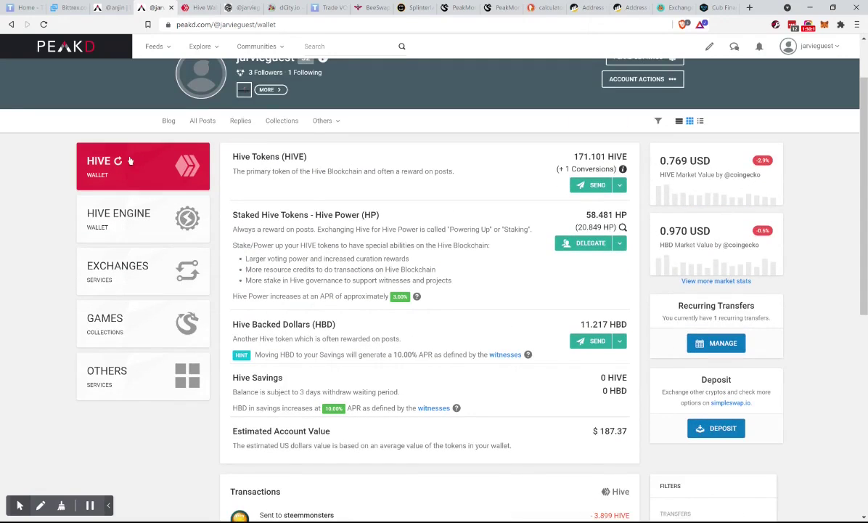
pyautogui.scroll(-5, 388, 333)
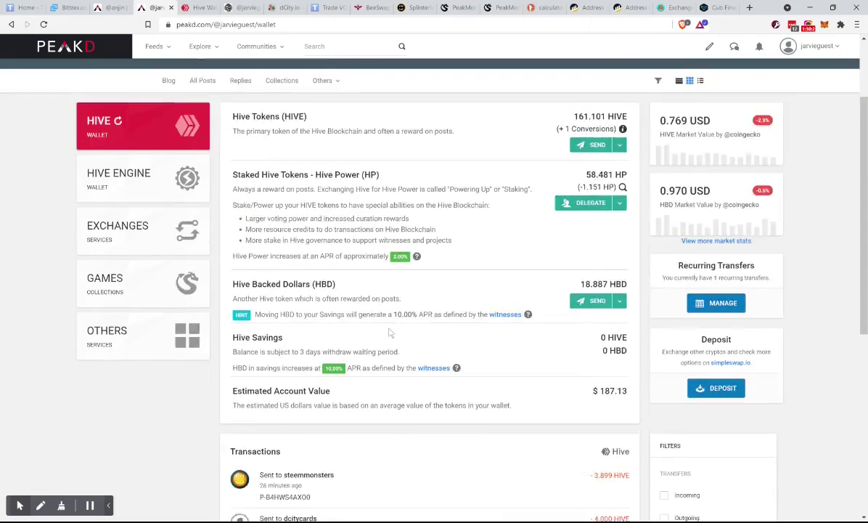
pyautogui.scroll(3, 389, 333)
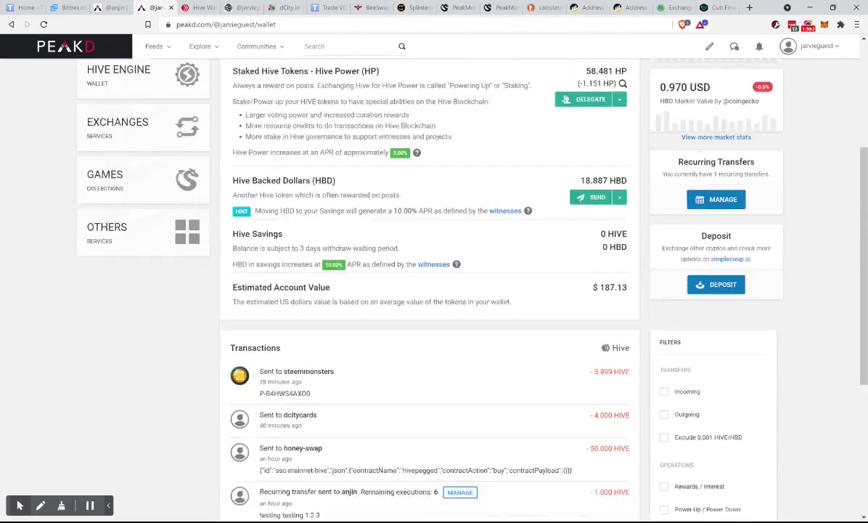
pyautogui.scroll(2, 406, 334)
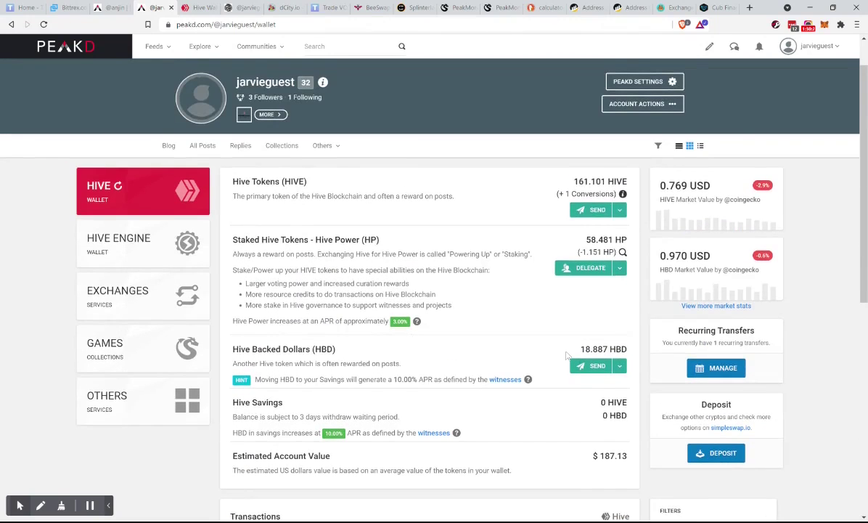